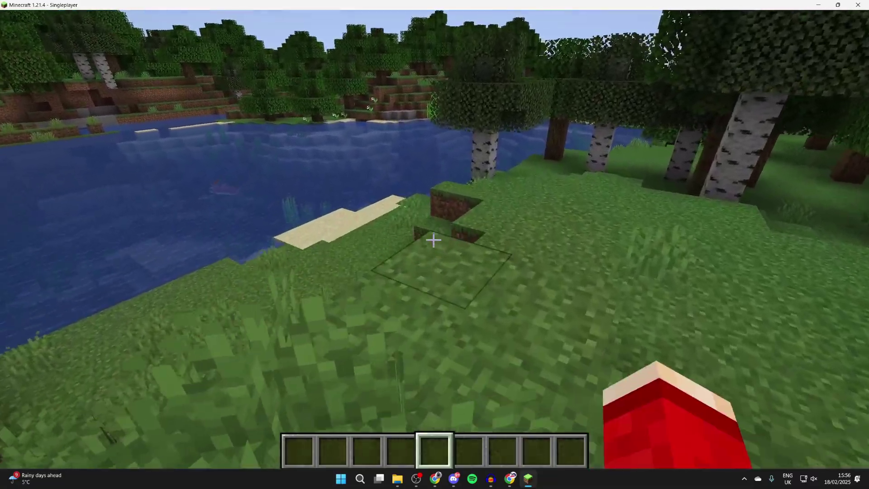
{"action": "key", "text": "w"}
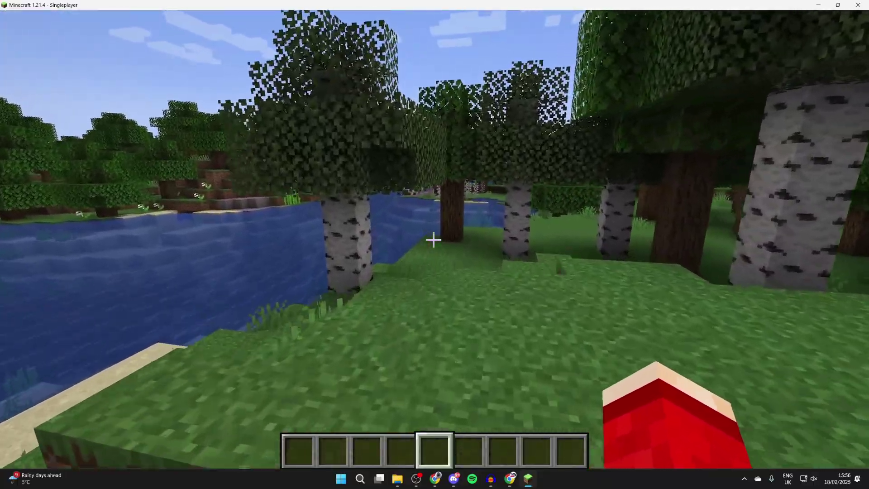
{"action": "key", "text": "w"}
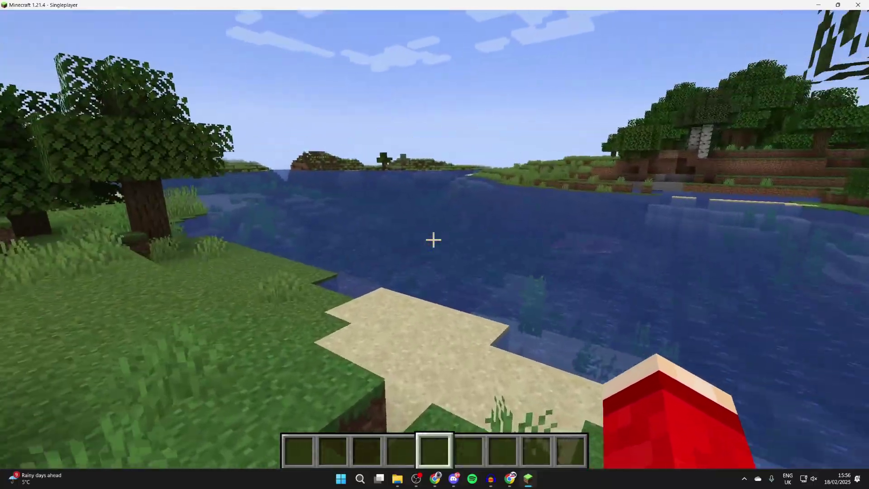
{"action": "key", "text": "Escape"}
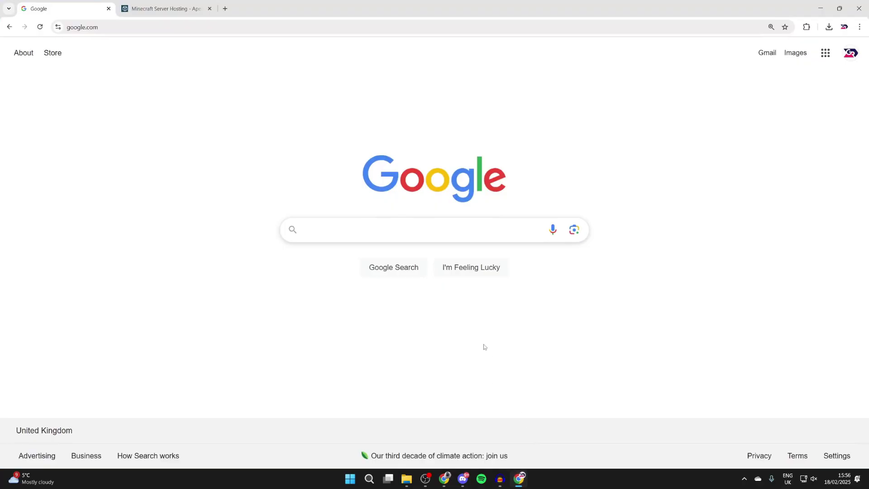
Step: Search Google for "modrinth", open the official Modrinth site, and download the Modrinth App for Windows
{"action": "type", "text": "modrinth"}
{"action": "key", "text": "Return"}
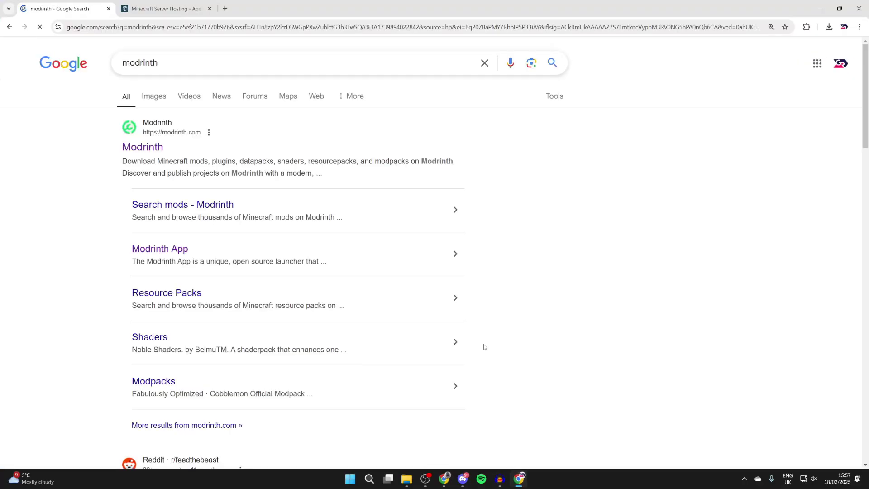
{"action": "left_click", "coordinate": [139, 150]}
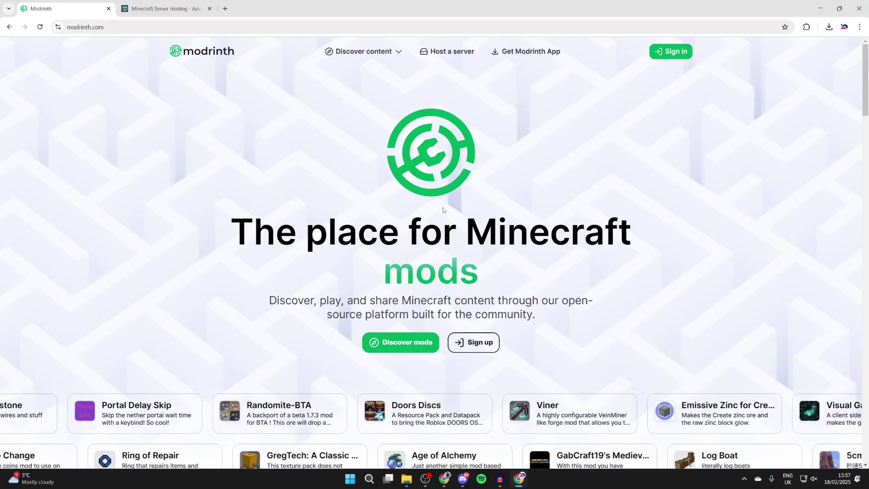
{"action": "left_click", "coordinate": [523, 52]}
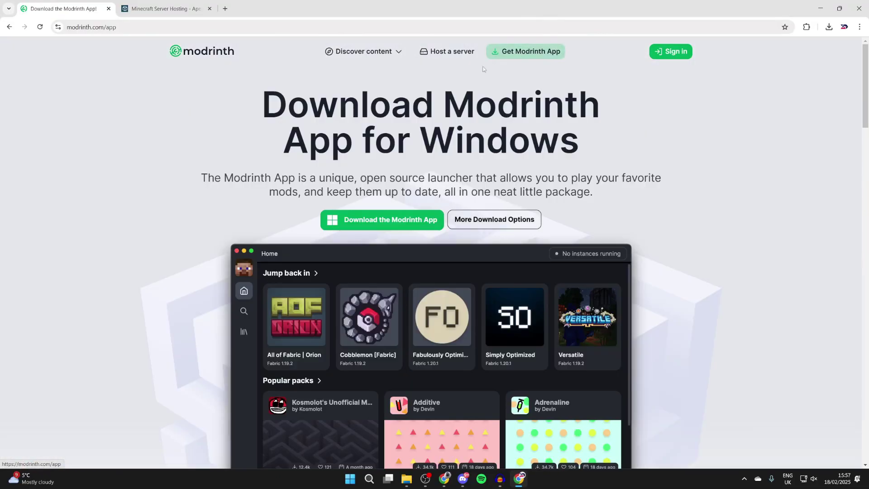
{"action": "left_click", "coordinate": [395, 224]}
Step: Look over the Apex Hosting page's first-invoice discount and server features, and return to the Modrinth download page
{"action": "left_click", "coordinate": [156, 6]}
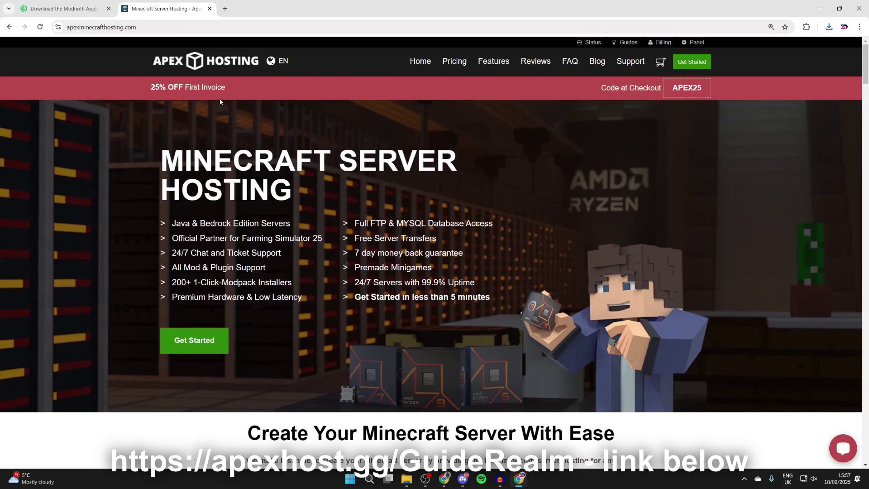
{"action": "left_click_drag", "start_coordinate": [232, 89], "coordinate": [145, 89]}
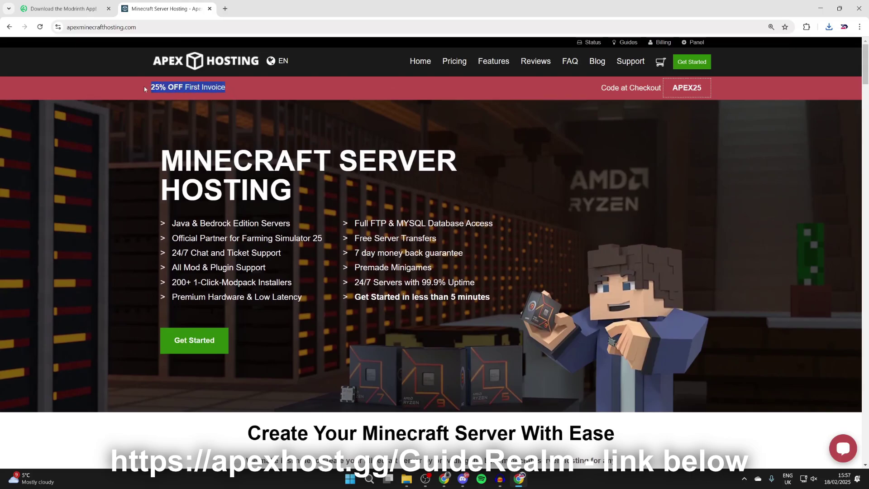
{"action": "left_click", "coordinate": [176, 87]}
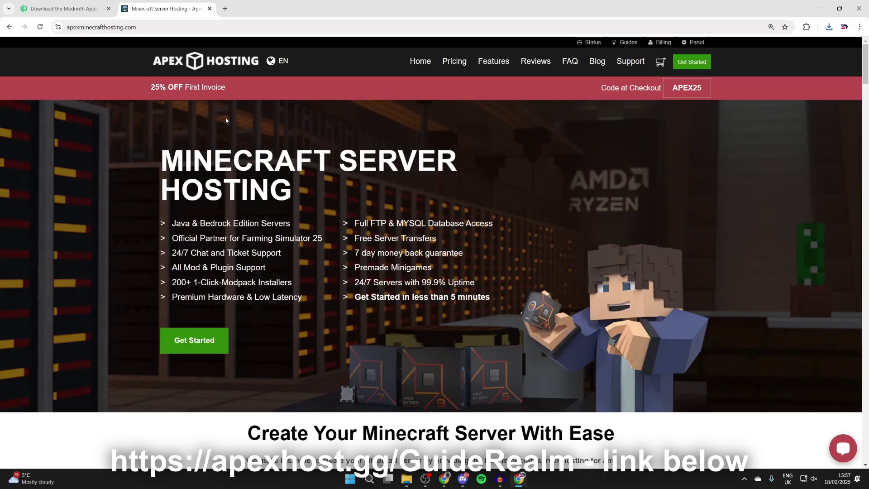
{"action": "scroll", "coordinate": [244, 129], "scroll_direction": "down", "scroll_amount": 8}
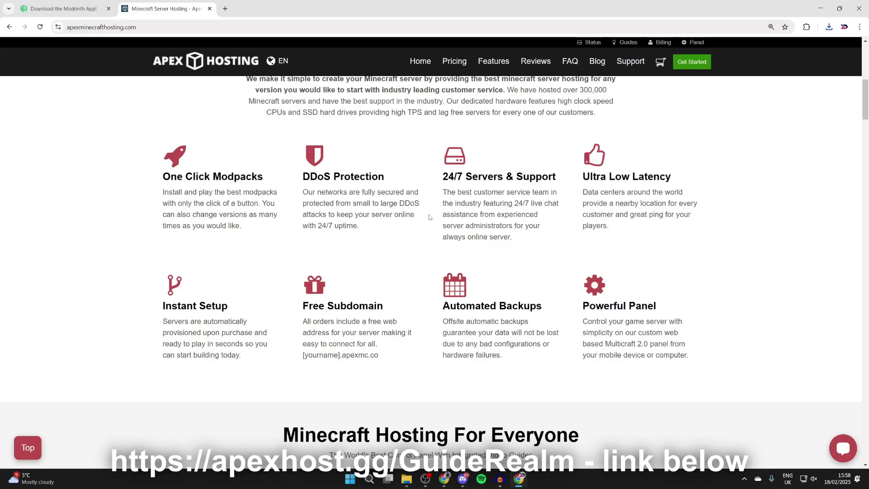
{"action": "left_click", "coordinate": [63, 9]}
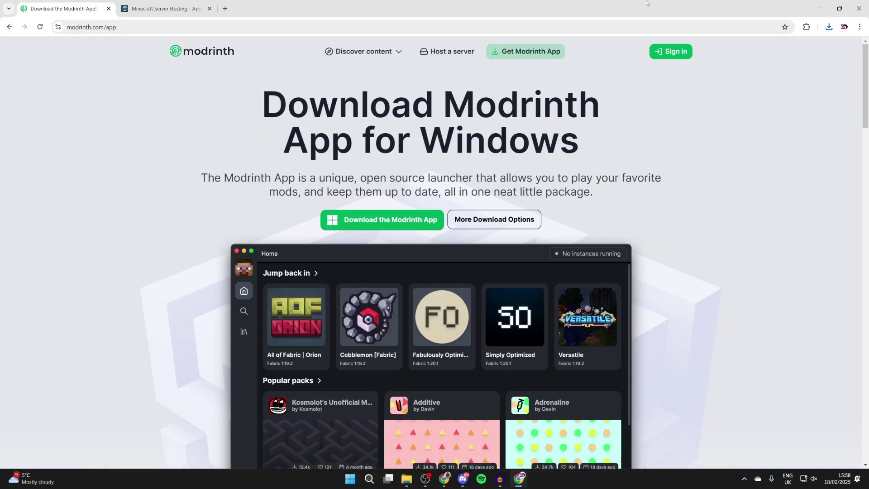
Step: Install the Modrinth App from the Downloads folder with a desktop shortcut and launch it
{"action": "left_click", "coordinate": [827, 4]}
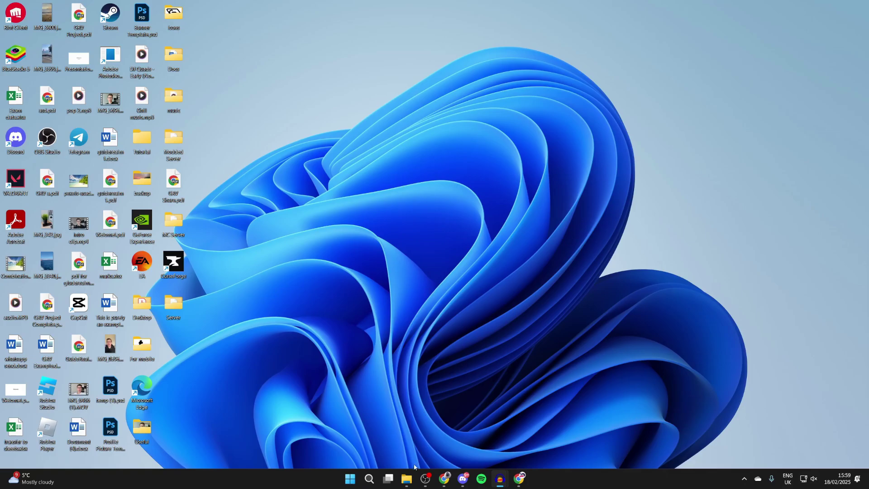
{"action": "mouse_move", "coordinate": [407, 478]}
{"action": "left_click", "coordinate": [413, 449]}
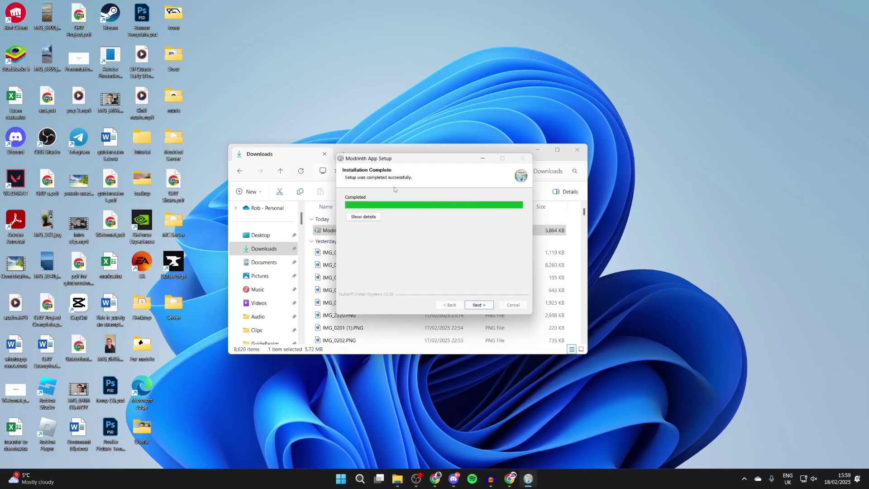
{"action": "left_click", "coordinate": [475, 305]}
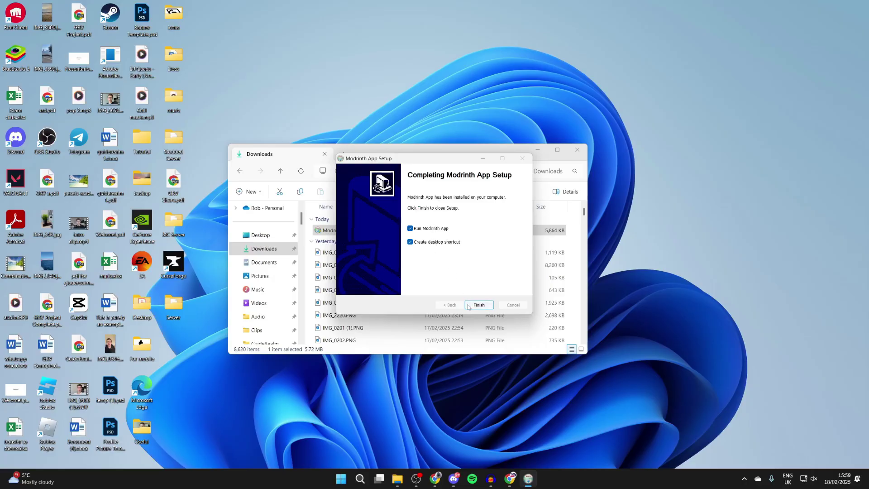
{"action": "left_click", "coordinate": [475, 304]}
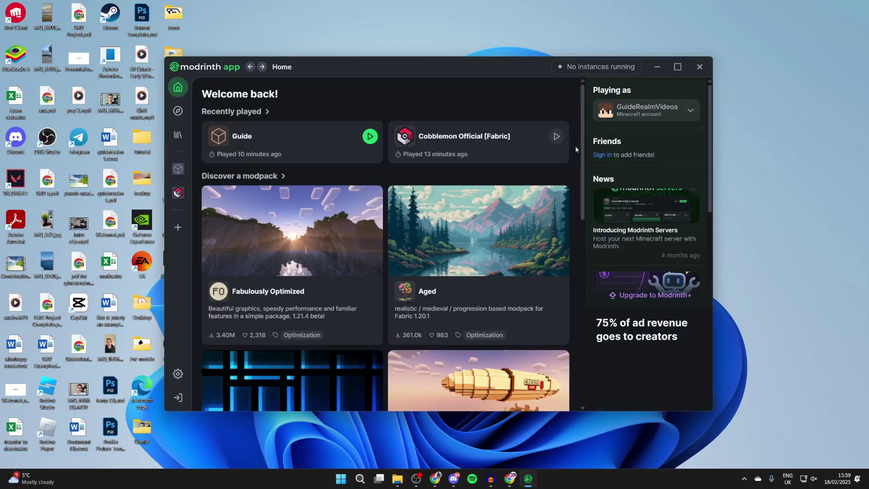
Step: Check the Minecraft account selection in the Modrinth App and look through the catalogue of available mods
{"action": "left_click", "coordinate": [648, 109]}
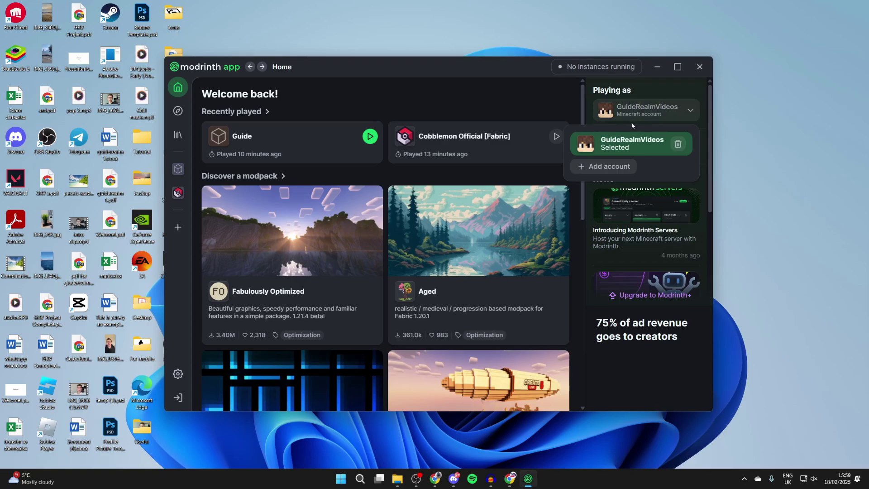
{"action": "left_click", "coordinate": [177, 112]}
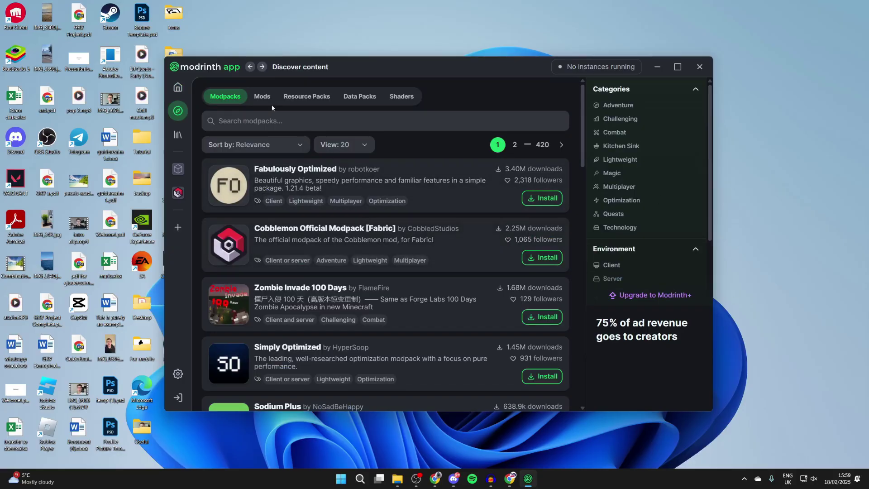
{"action": "left_click", "coordinate": [256, 96]}
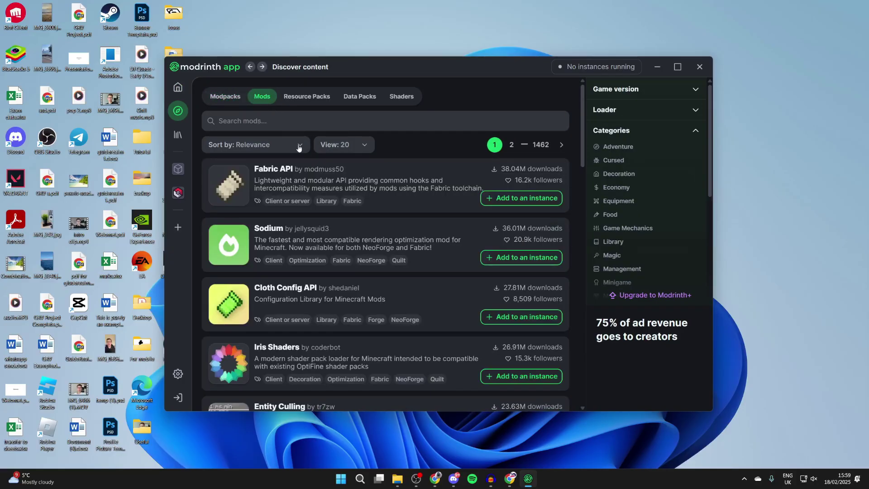
{"action": "scroll", "coordinate": [340, 186], "scroll_direction": "down", "scroll_amount": 1}
{"action": "scroll", "coordinate": [329, 185], "scroll_direction": "up", "scroll_amount": 1}
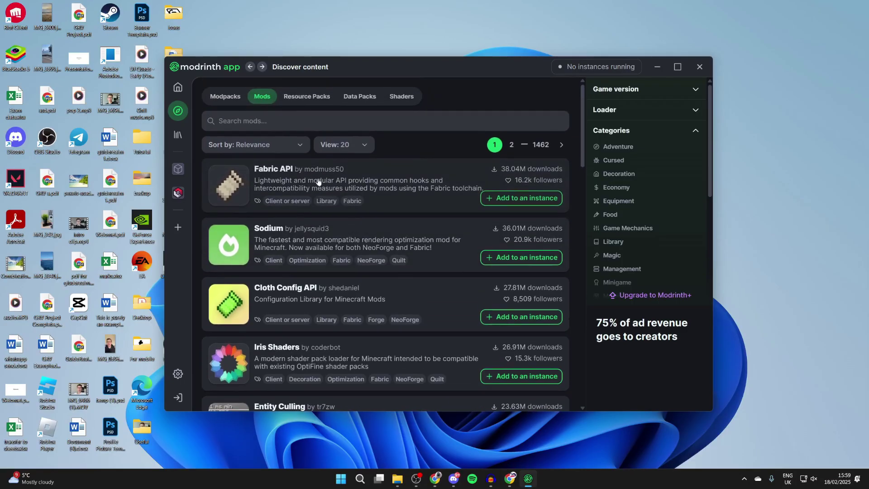
{"action": "scroll", "coordinate": [319, 185], "scroll_direction": "down", "scroll_amount": 7}
{"action": "scroll", "coordinate": [318, 186], "scroll_direction": "down", "scroll_amount": 12}
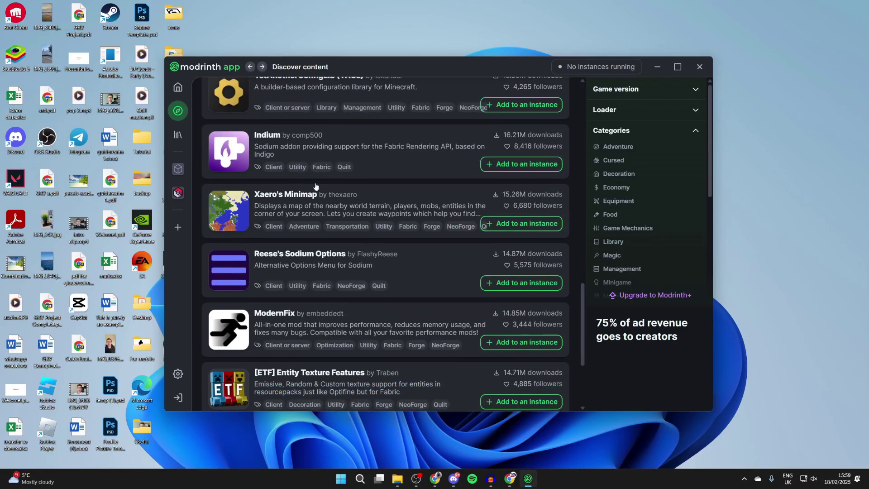
{"action": "scroll", "coordinate": [321, 185], "scroll_direction": "up", "scroll_amount": 19}
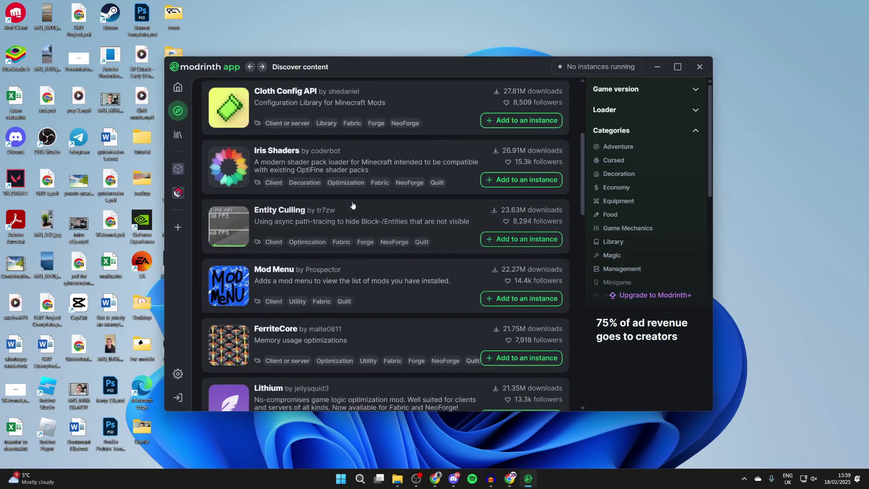
Step: Search the mods for "mini map" and find Xaero's Minimap in the list
{"action": "left_click", "coordinate": [332, 123]}
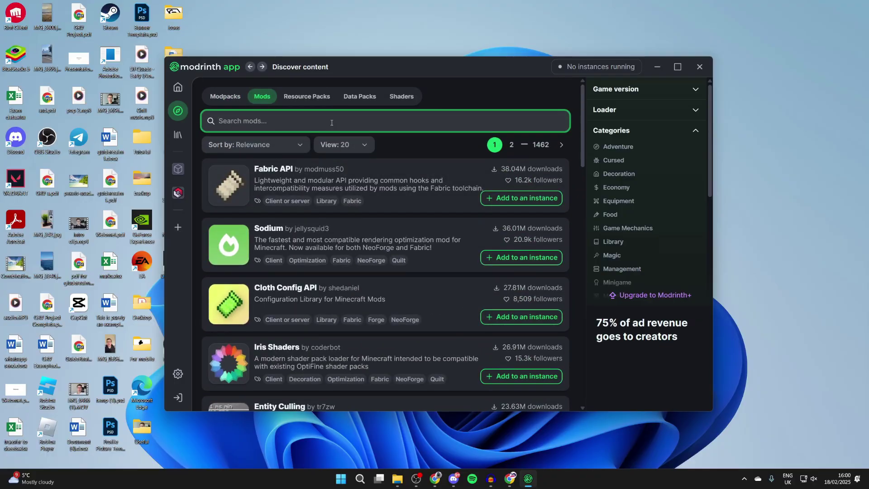
{"action": "type", "text": "mini map"}
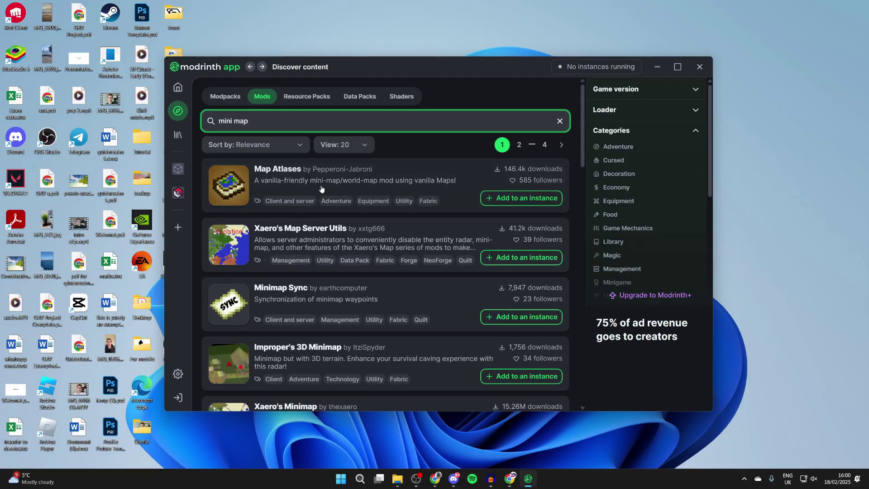
{"action": "scroll", "coordinate": [312, 195], "scroll_direction": "down", "scroll_amount": 5}
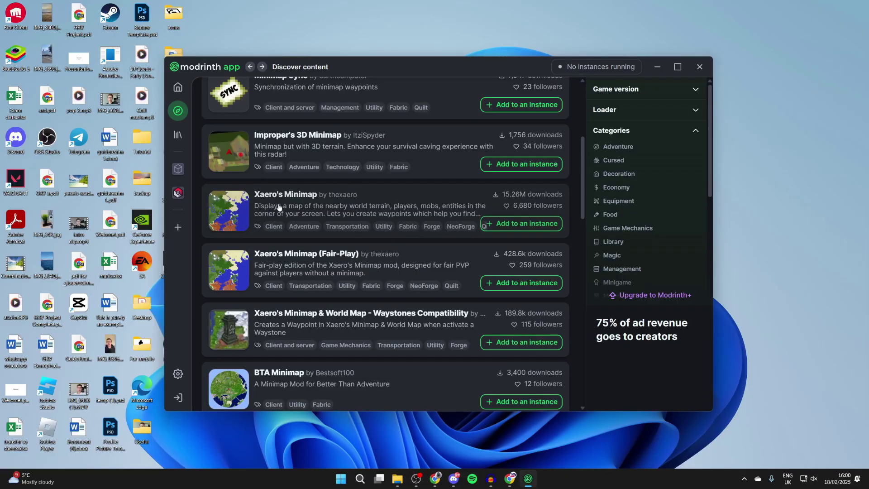
Step: Add Xaero's Minimap to a newly created instance named Example
{"action": "left_click", "coordinate": [521, 225]}
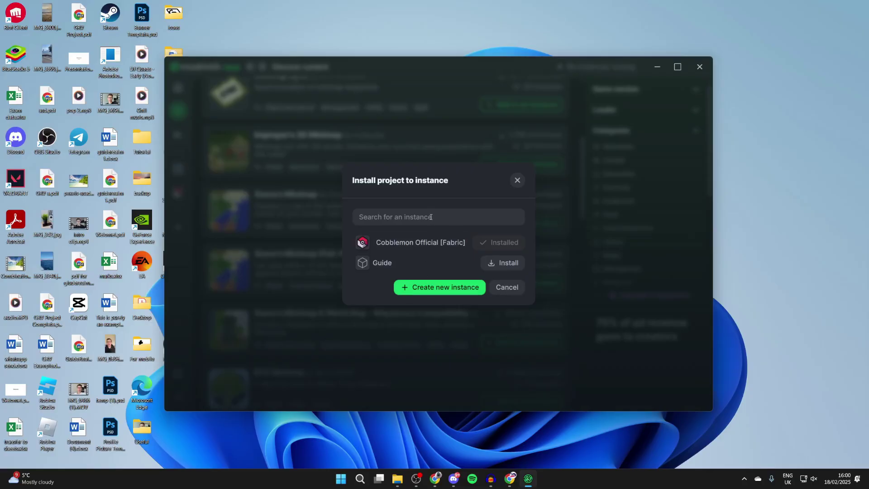
{"action": "left_click", "coordinate": [449, 288]}
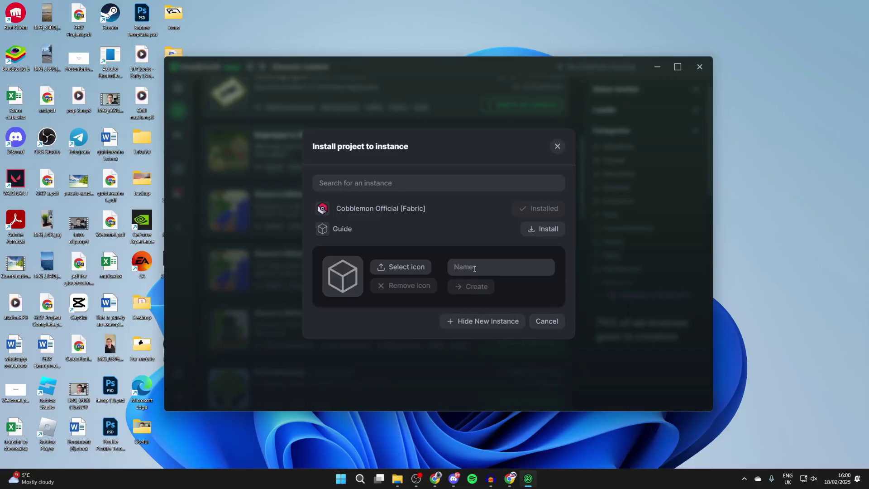
{"action": "left_click", "coordinate": [475, 268]}
{"action": "type", "text": "Example"}
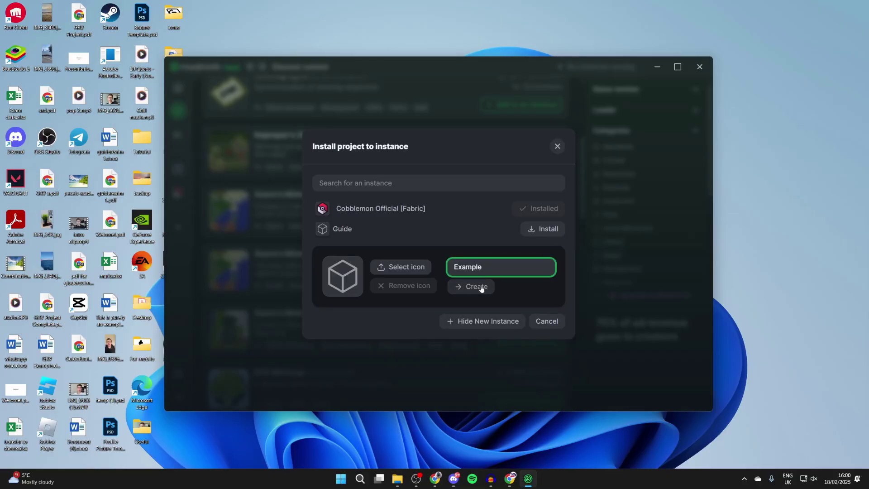
{"action": "left_click", "coordinate": [475, 286]}
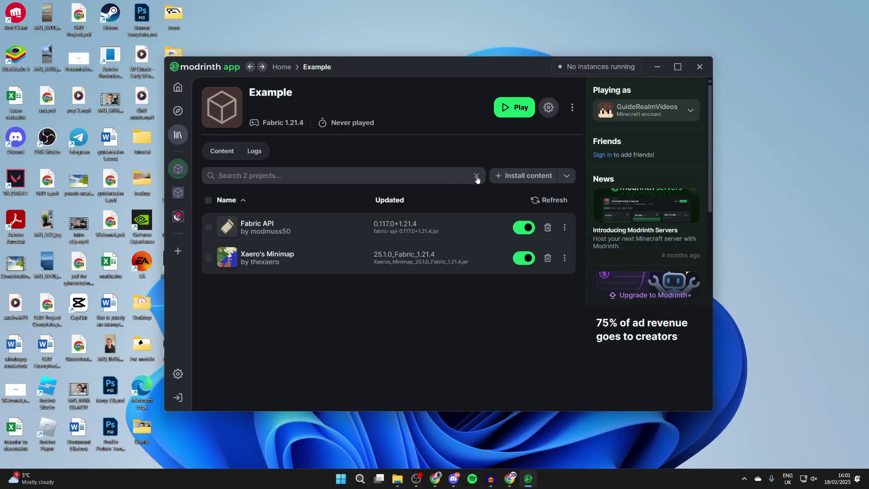
Step: Install the Simple Voice Chat mod to the Example instance and return to the instance's content list
{"action": "left_click", "coordinate": [518, 178]}
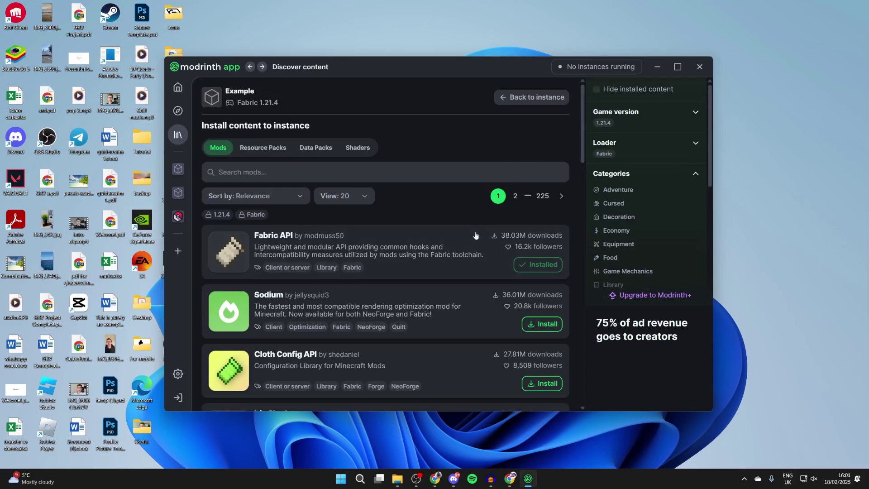
{"action": "scroll", "coordinate": [405, 254], "scroll_direction": "down", "scroll_amount": 12}
{"action": "scroll", "coordinate": [399, 262], "scroll_direction": "down", "scroll_amount": 15}
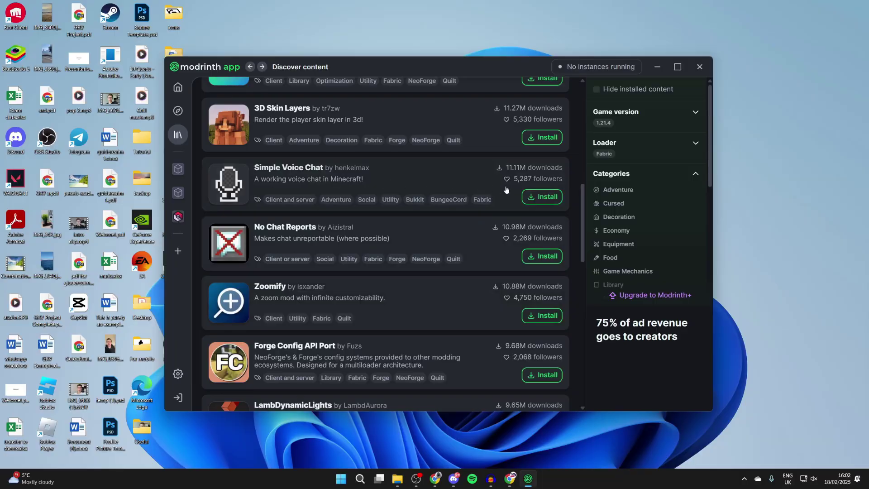
{"action": "left_click", "coordinate": [543, 197]}
{"action": "scroll", "coordinate": [490, 216], "scroll_direction": "up", "scroll_amount": 15}
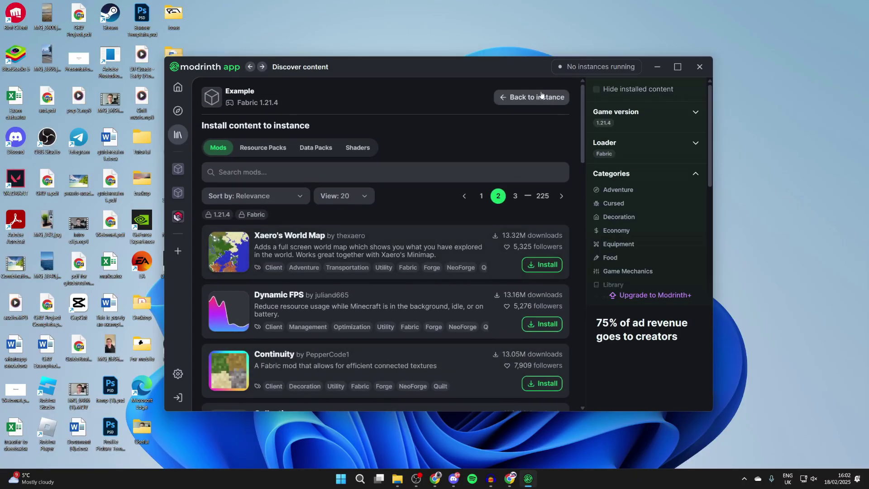
{"action": "left_click", "coordinate": [541, 96]}
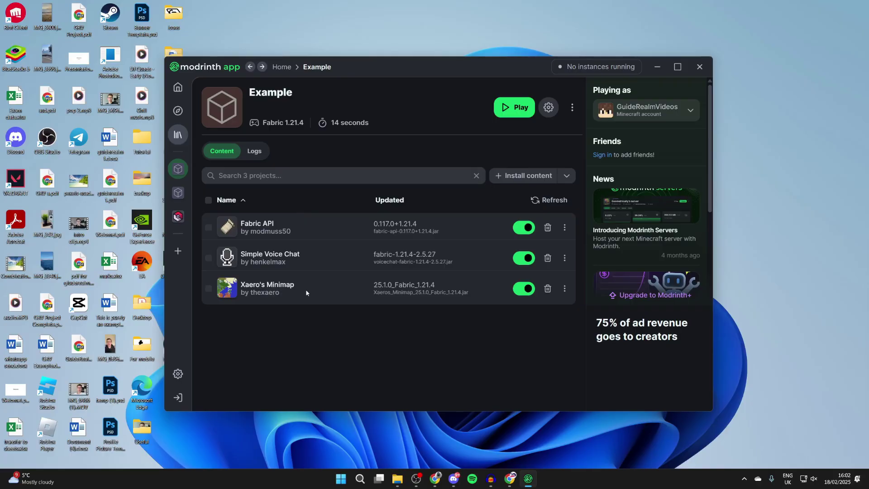
Step: Launch the Example instance and test the minimap and the Simple Voice Chat setup screen while walking around a singleplayer world
{"action": "left_click", "coordinate": [517, 109]}
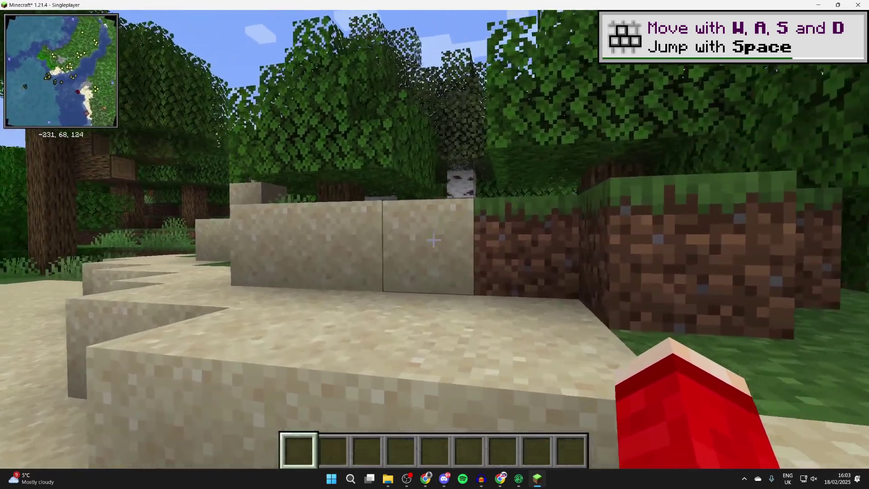
{"action": "key", "text": "w"}
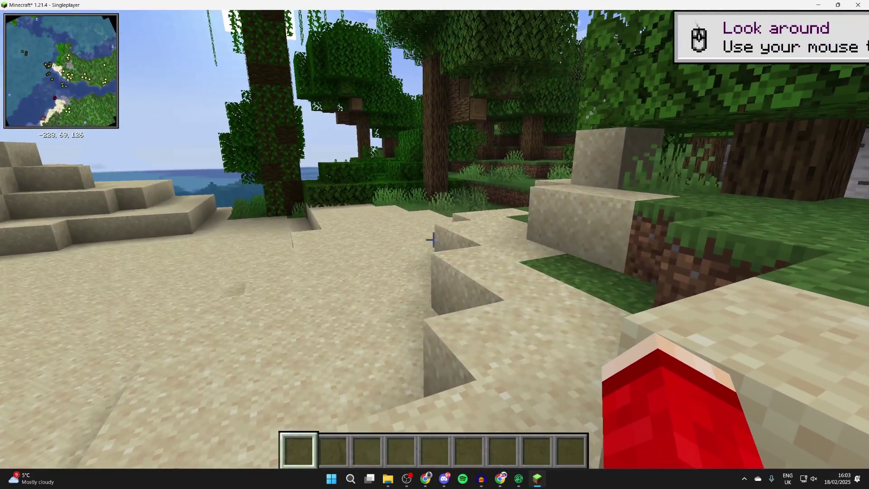
{"action": "key", "text": "v"}
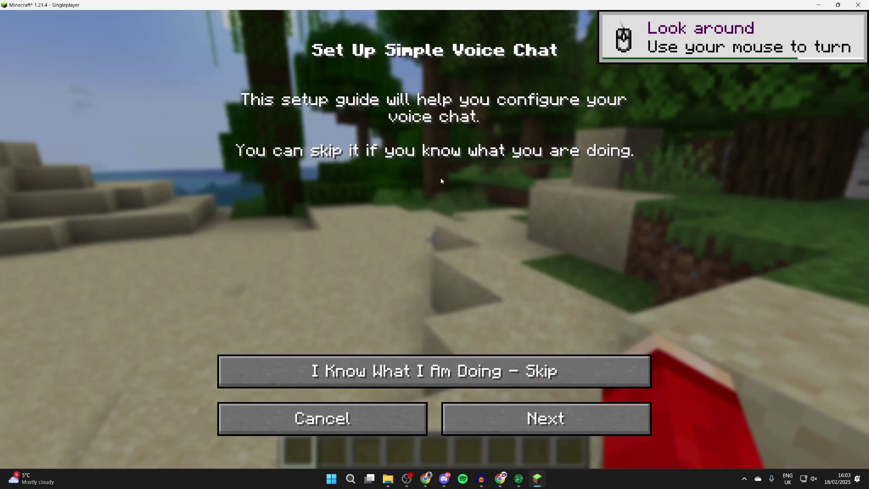
{"action": "key", "text": "Escape"}
{"action": "key", "text": "w"}
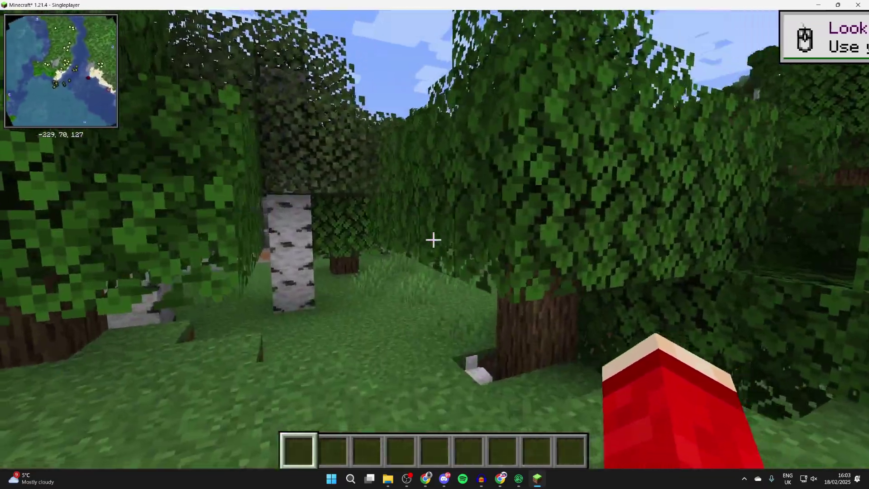
{"action": "key", "text": "w"}
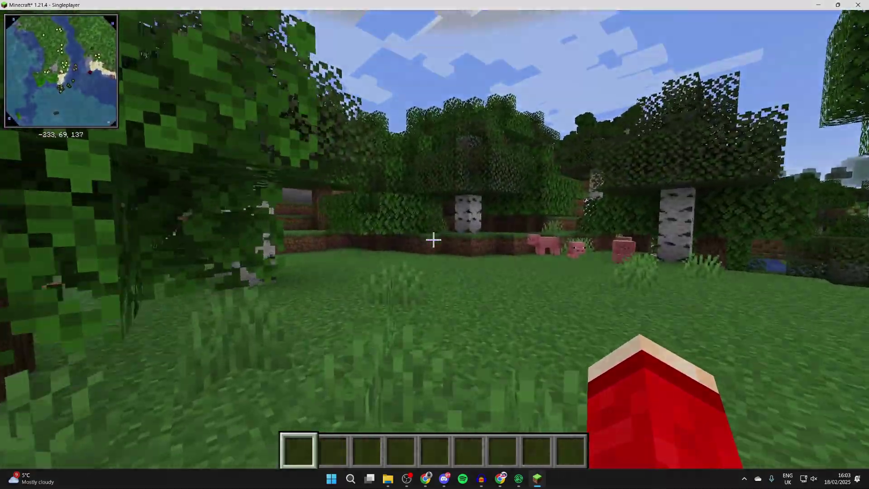